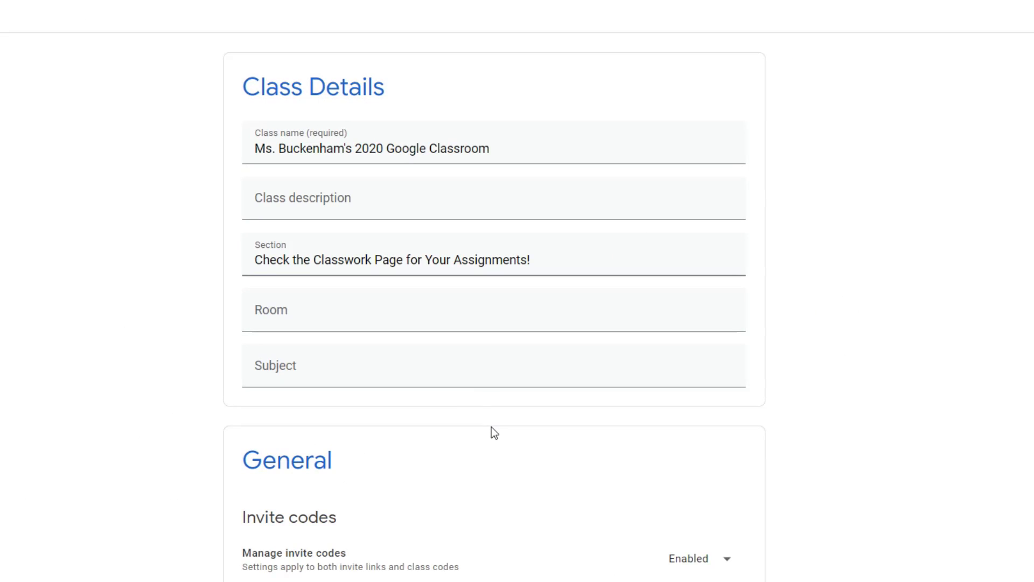
# - Scroll to the Meet section and switch the Meet link to 'Visible to students'
pyautogui.scroll(-5, 491, 426)
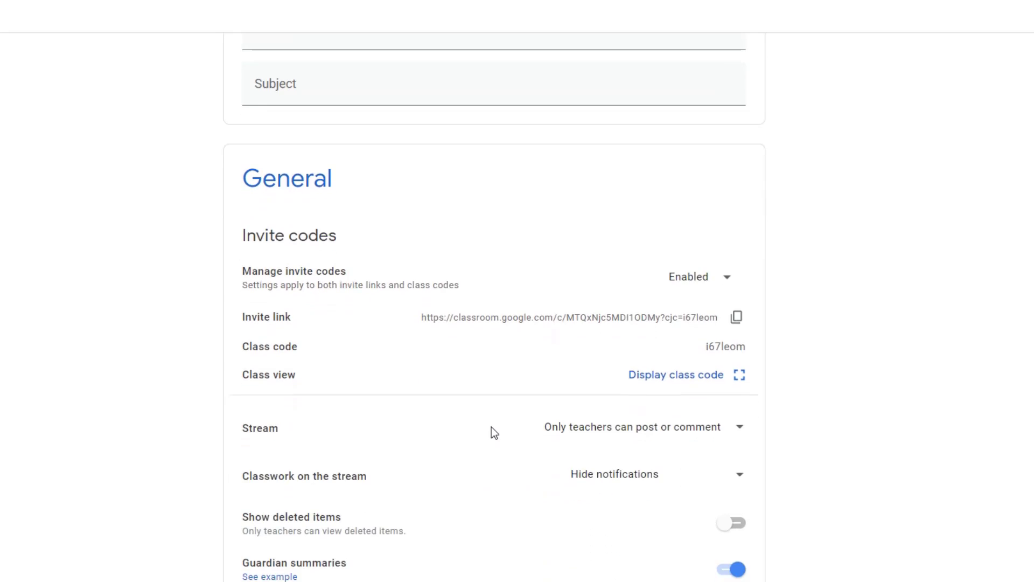
pyautogui.scroll(-4, 491, 427)
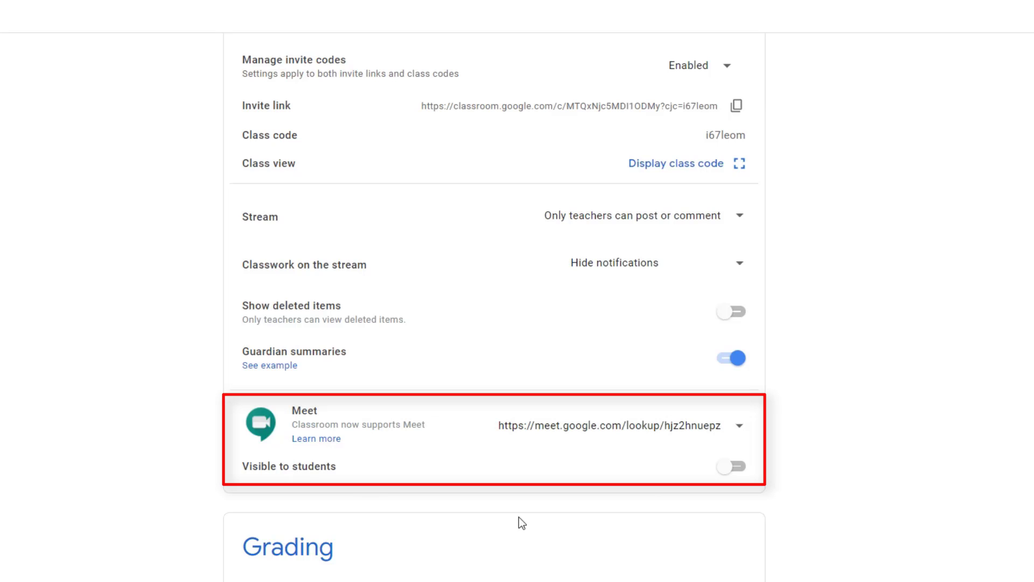
pyautogui.click(738, 469)
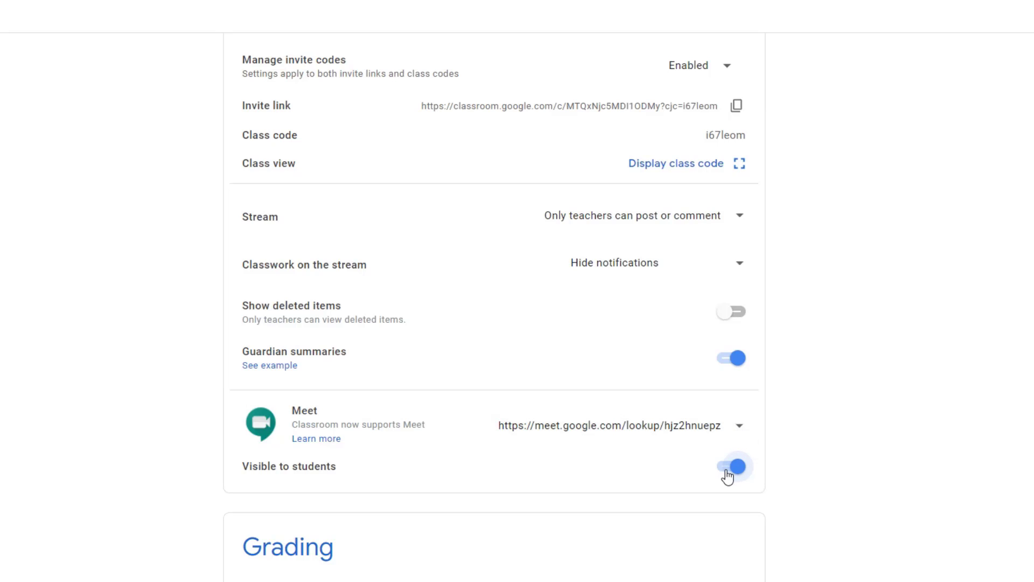
# - Toggle the Meet link visibility again, view its Copy/Reset options, and save the class settings
pyautogui.click(727, 476)
pyautogui.click(736, 430)
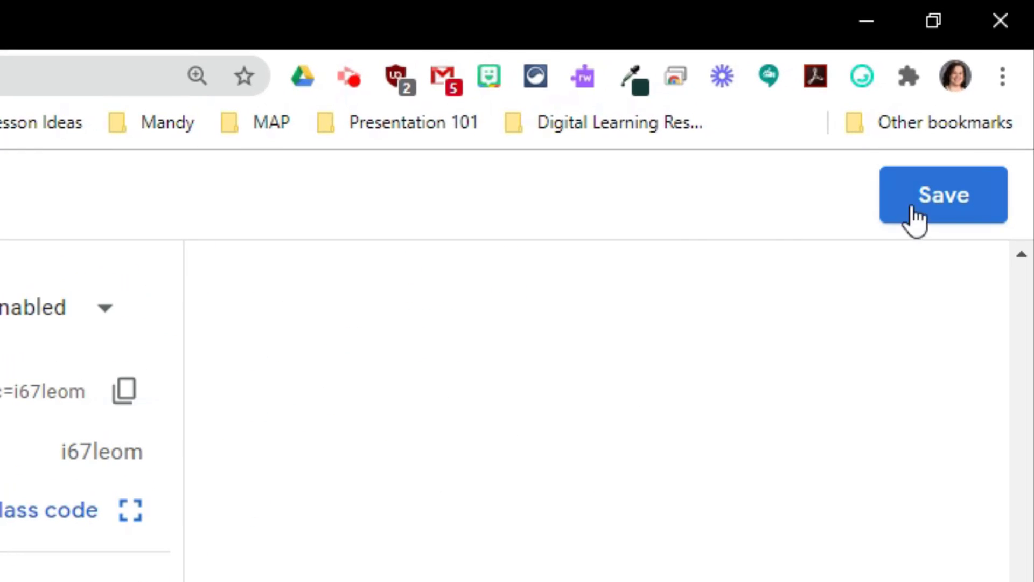
pyautogui.click(947, 215)
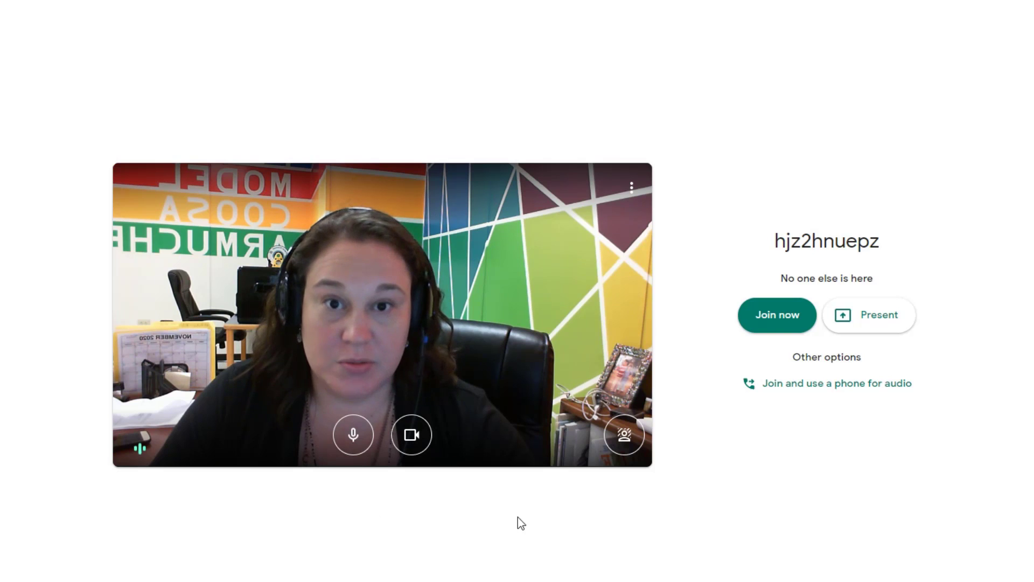
# - Try the webcam background blur, then turn it back off before joining
pyautogui.click(625, 441)
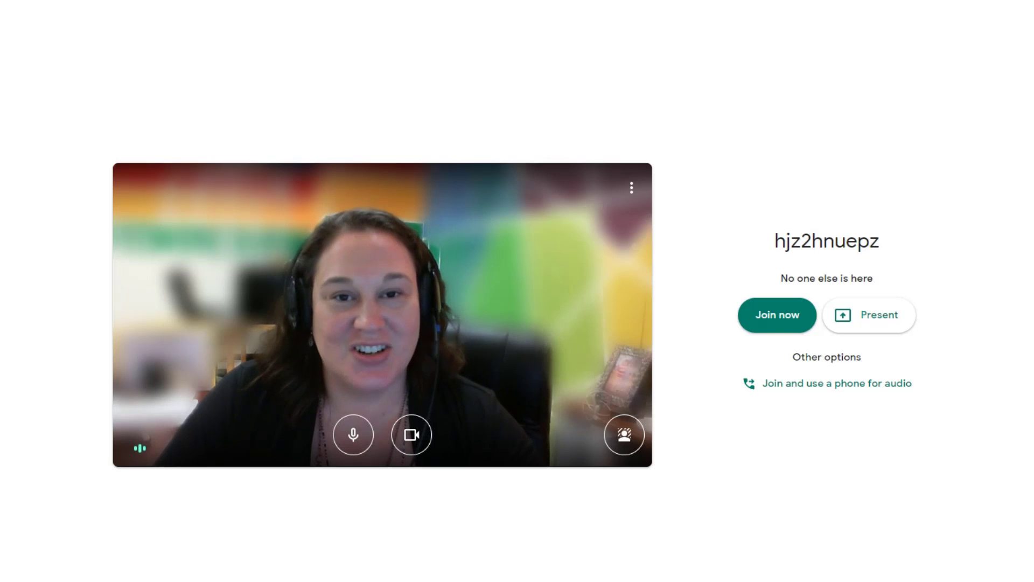
pyautogui.click(624, 447)
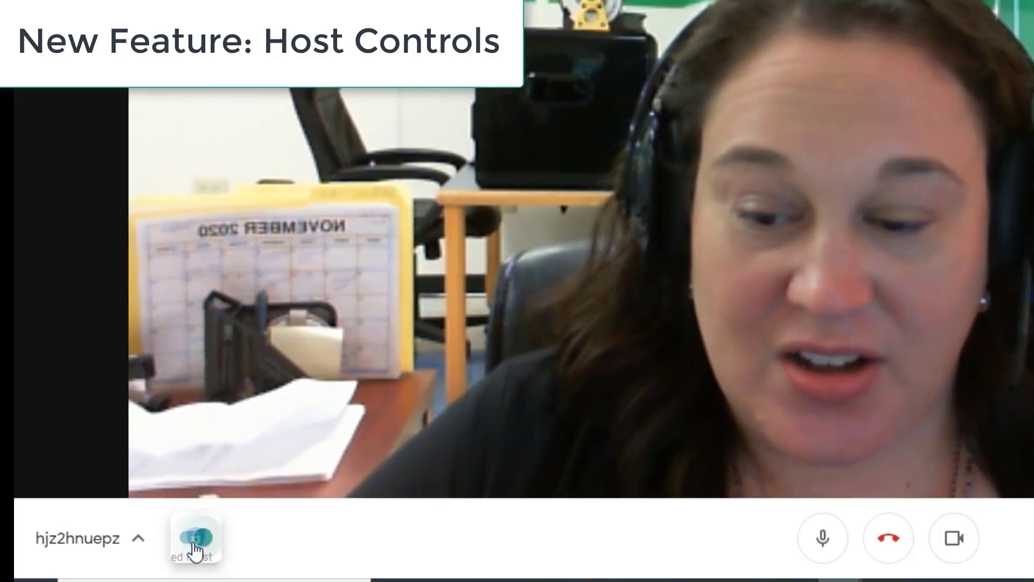
pyautogui.click(246, 483)
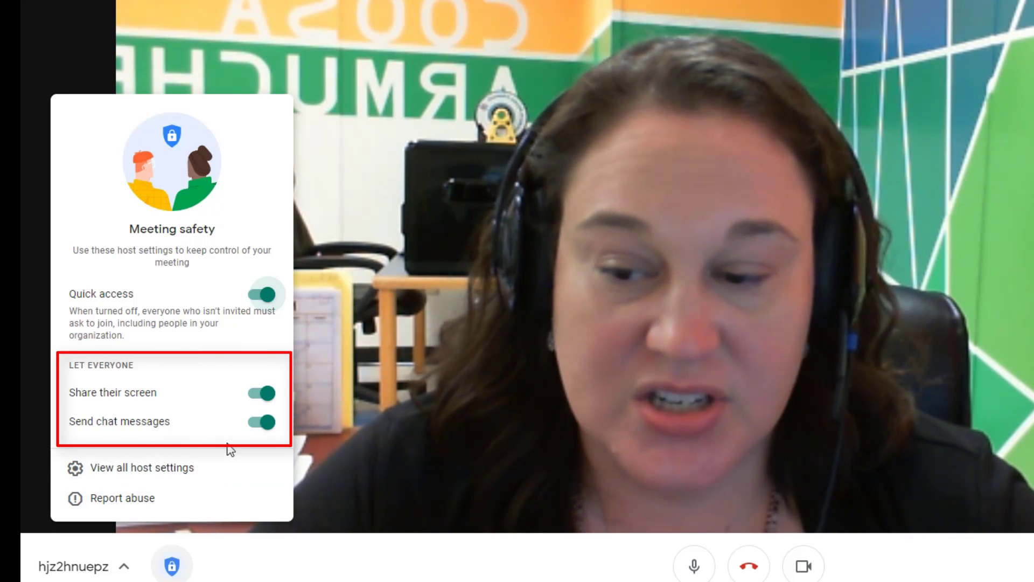
pyautogui.click(262, 402)
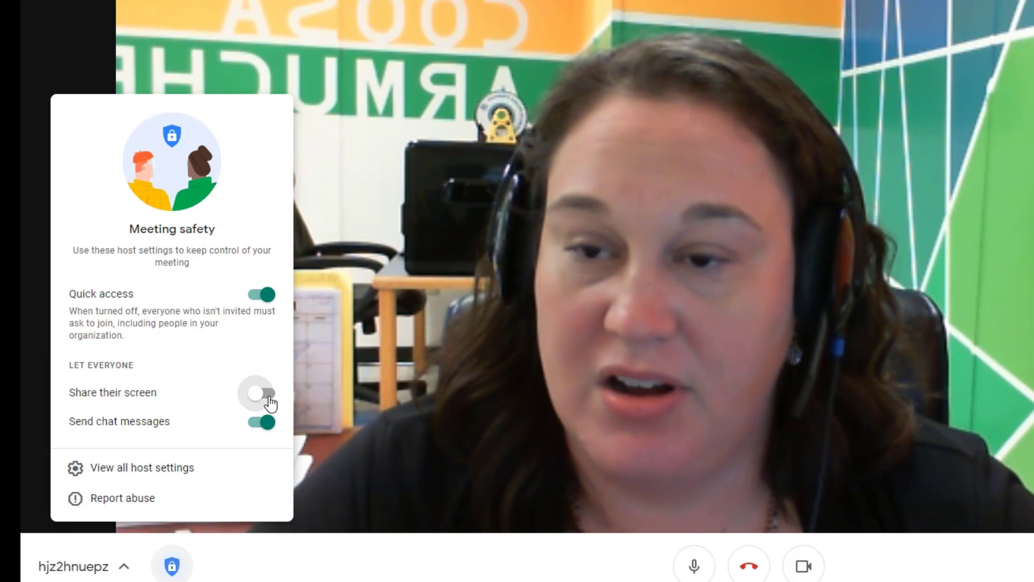
pyautogui.click(273, 404)
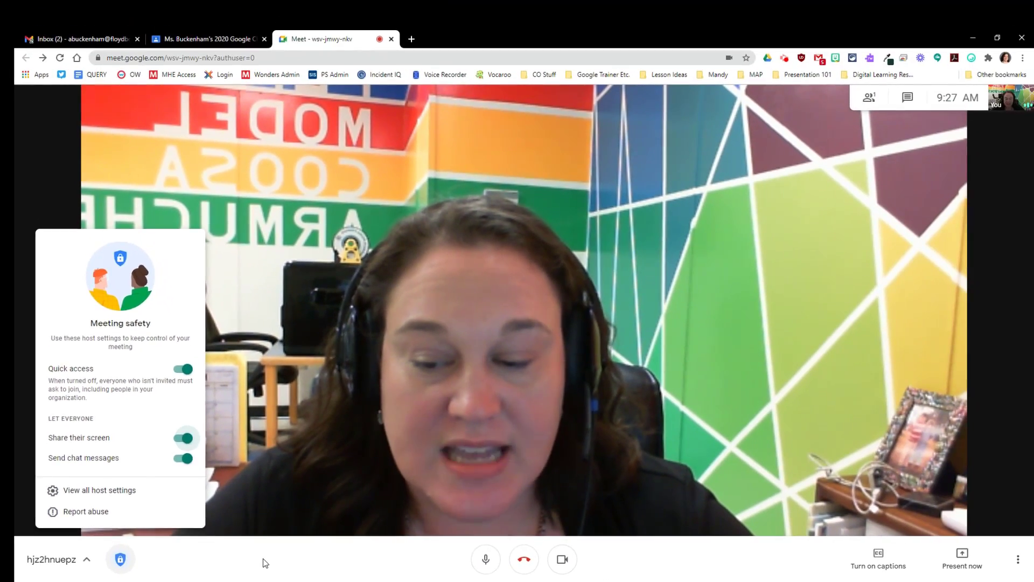
pyautogui.click(377, 571)
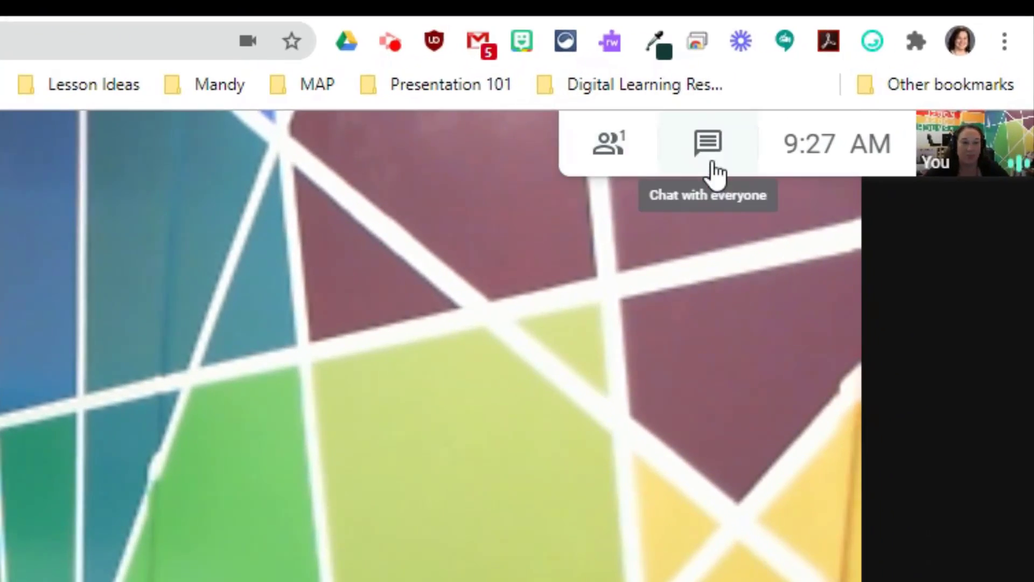
pyautogui.click(641, 160)
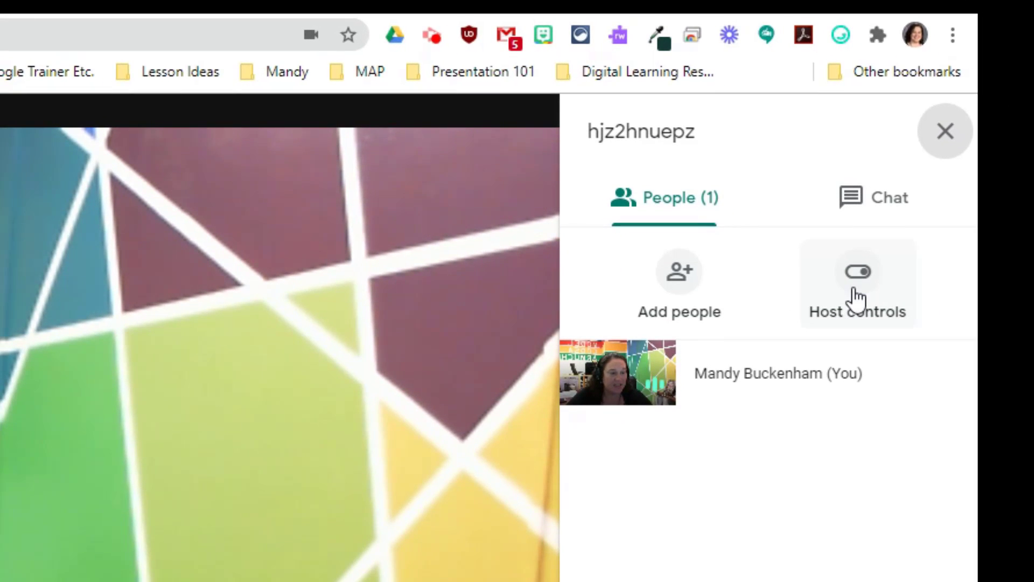
pyautogui.click(856, 298)
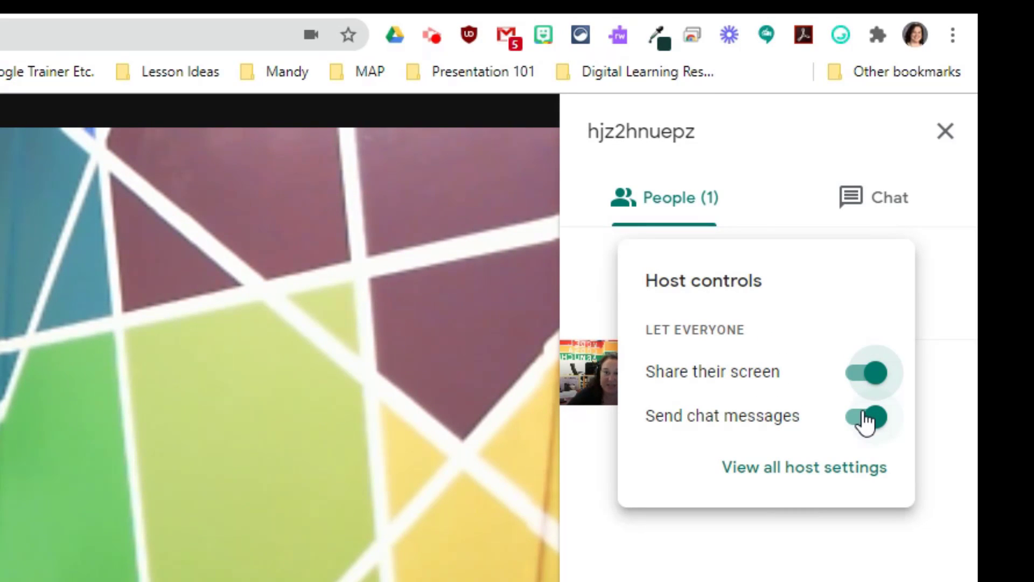
pyautogui.click(875, 216)
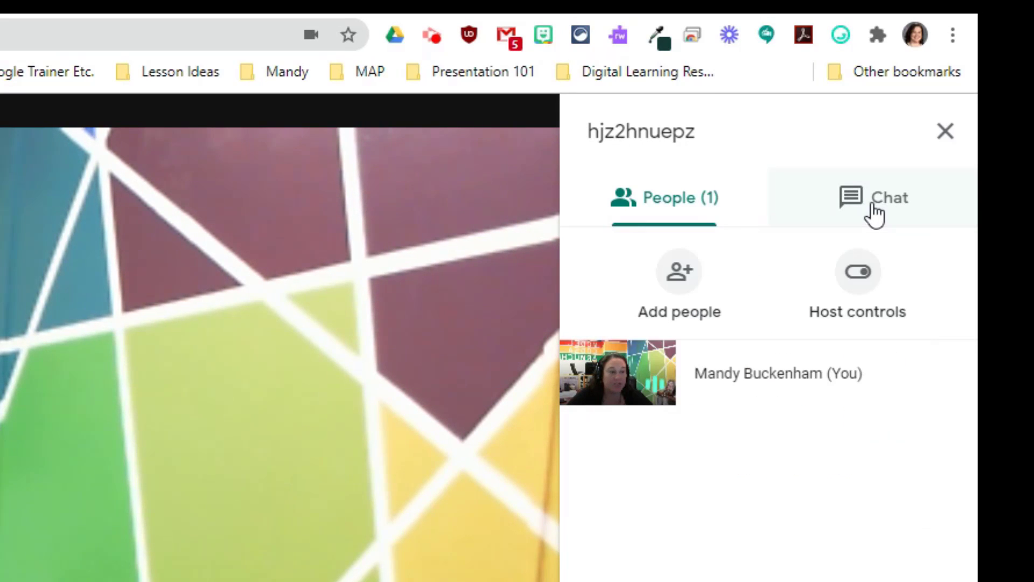
pyautogui.click(874, 291)
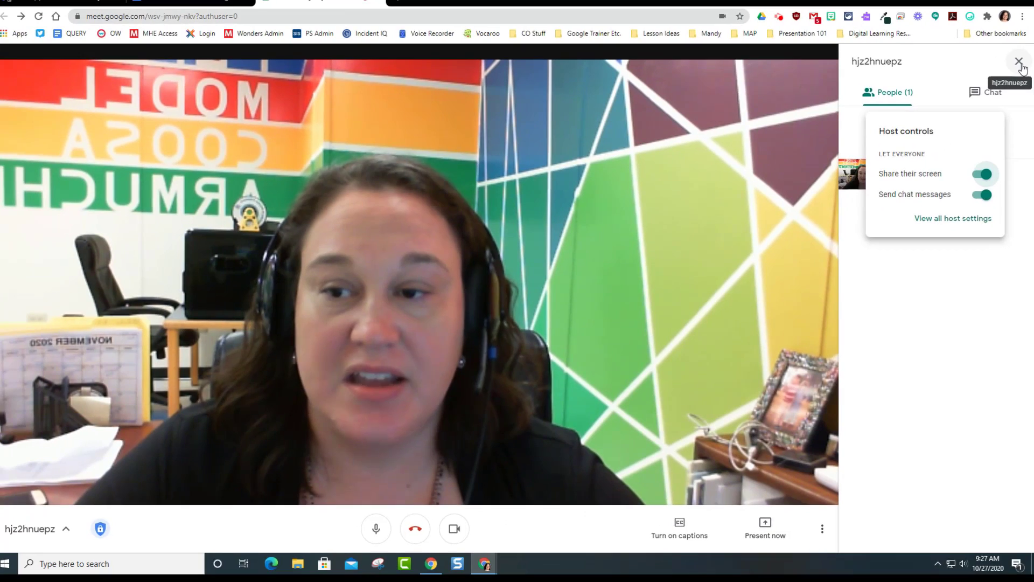
pyautogui.click(1021, 64)
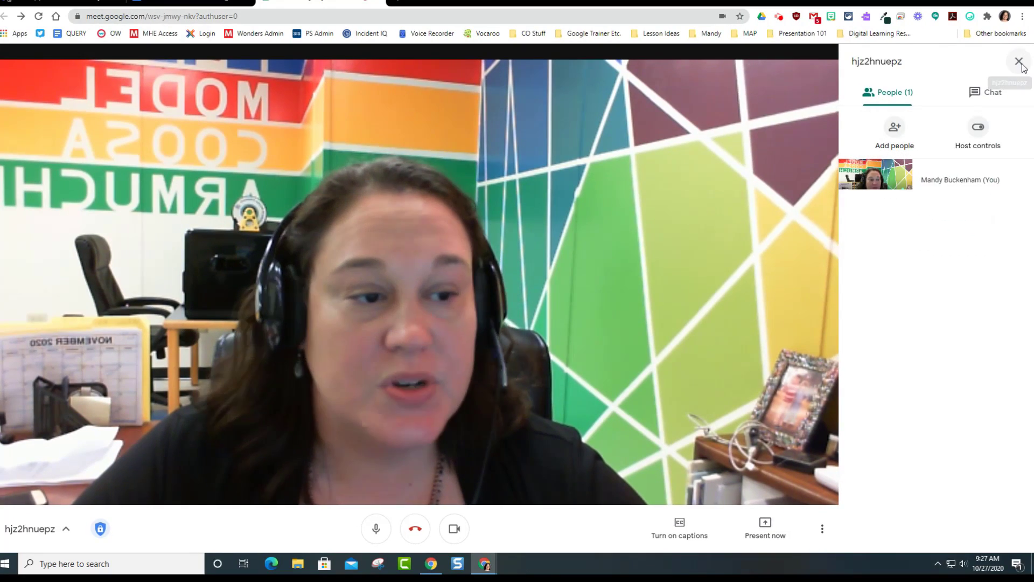
pyautogui.click(1021, 64)
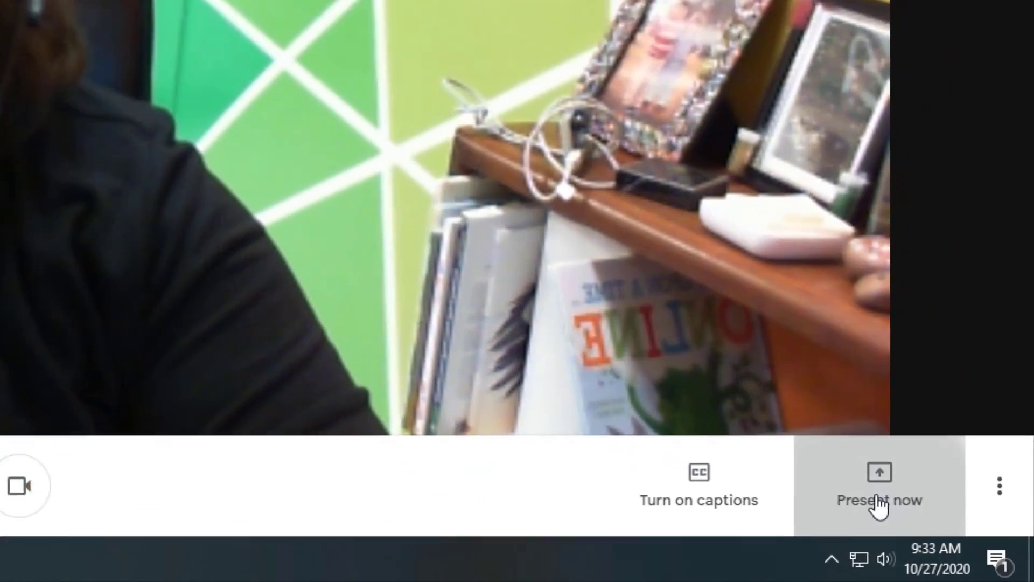
# - Show the Present now choices: entire screen, a window, or a Chrome tab
pyautogui.click(960, 546)
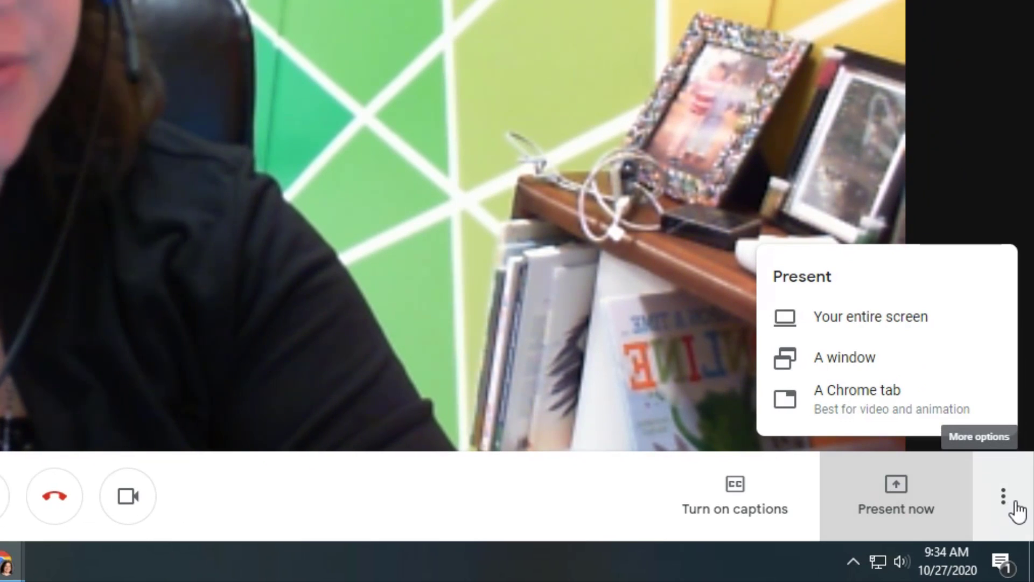
# - Close the Present menu and open Settings from More options to see the audio devices
pyautogui.click(1012, 509)
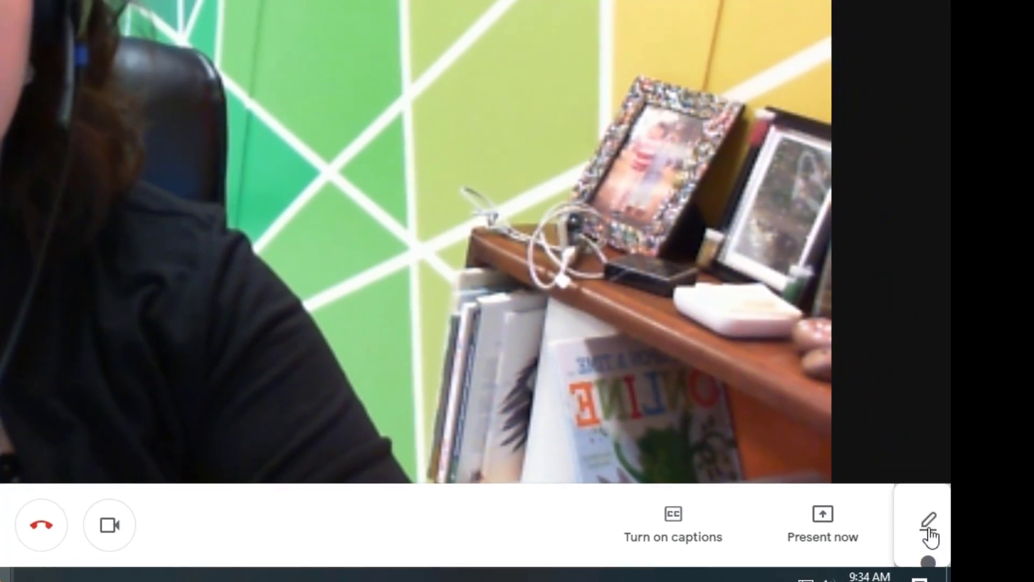
pyautogui.click(1011, 509)
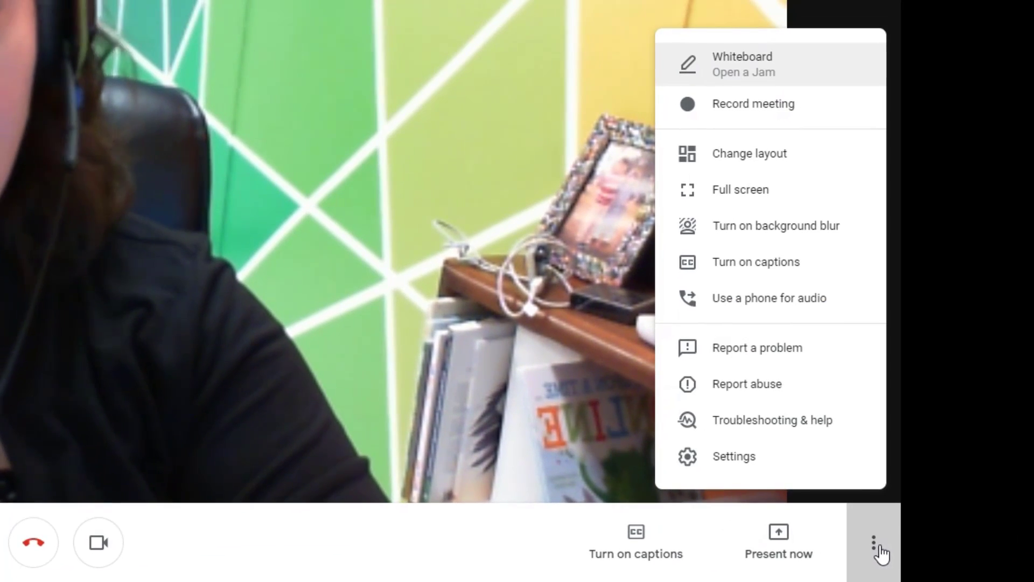
pyautogui.click(772, 458)
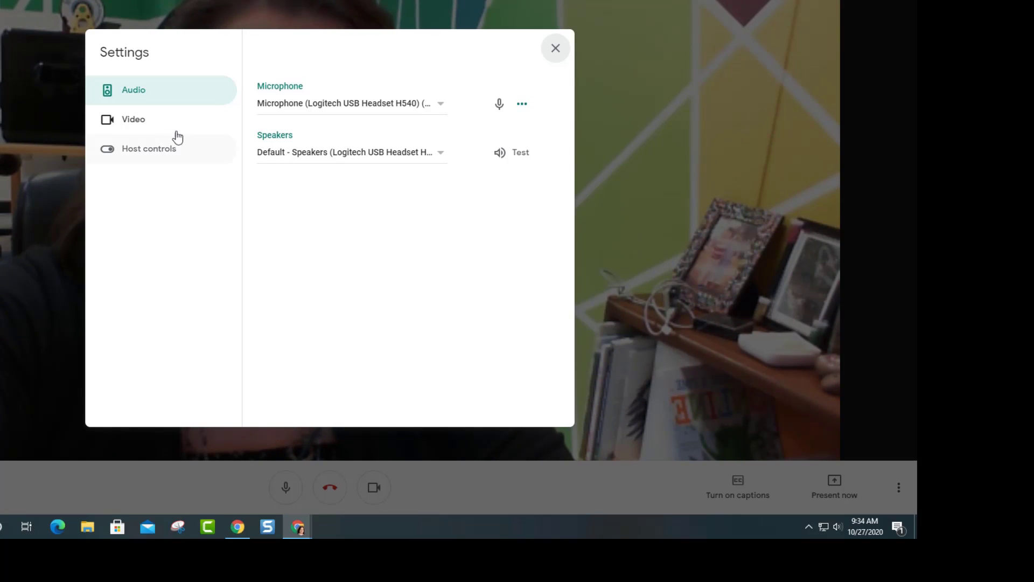
# - Switch to the Video settings and check the available cameras in the Camera dropdown
pyautogui.click(131, 126)
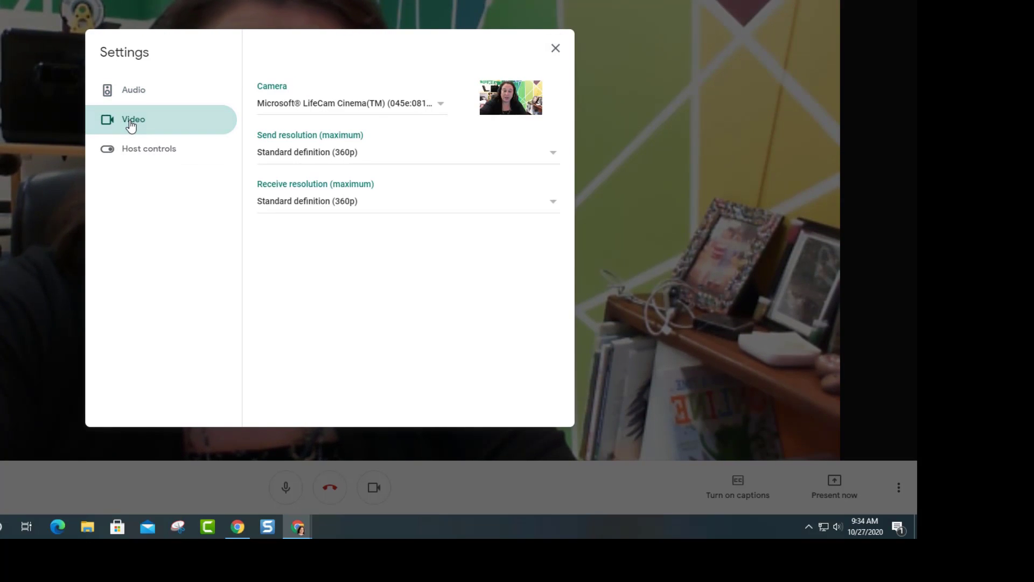
pyautogui.click(439, 108)
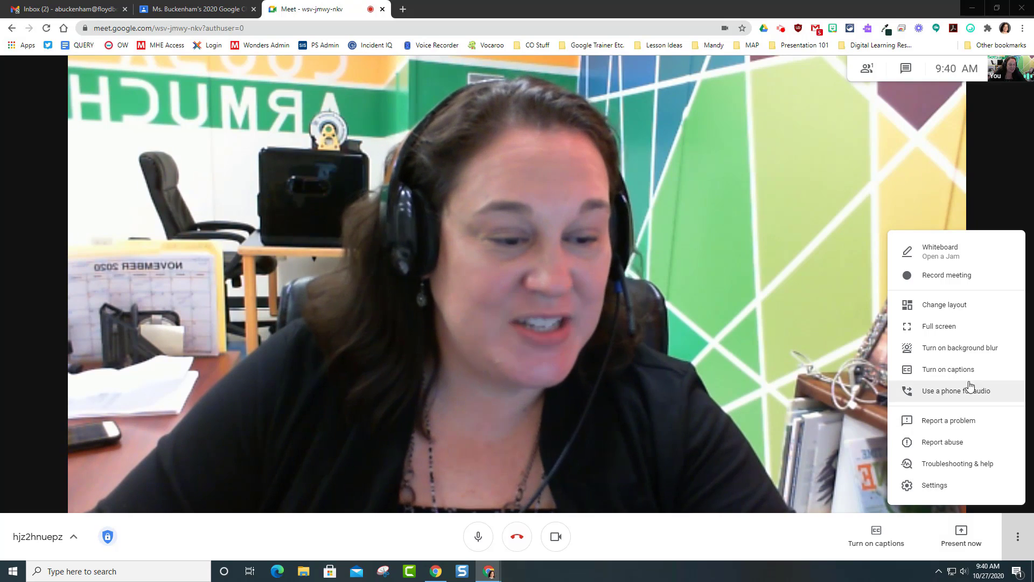
pyautogui.click(965, 350)
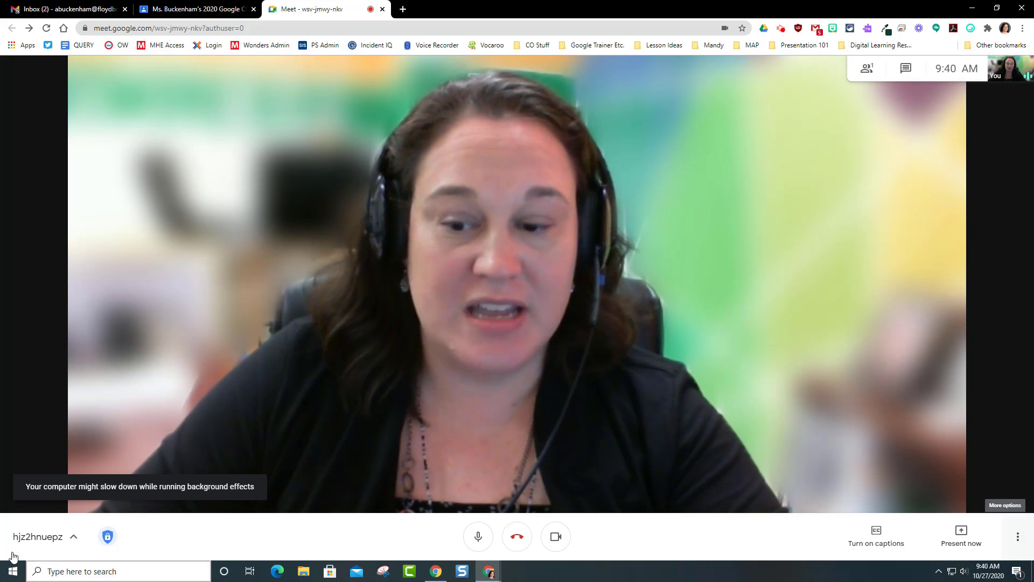
pyautogui.click(1017, 536)
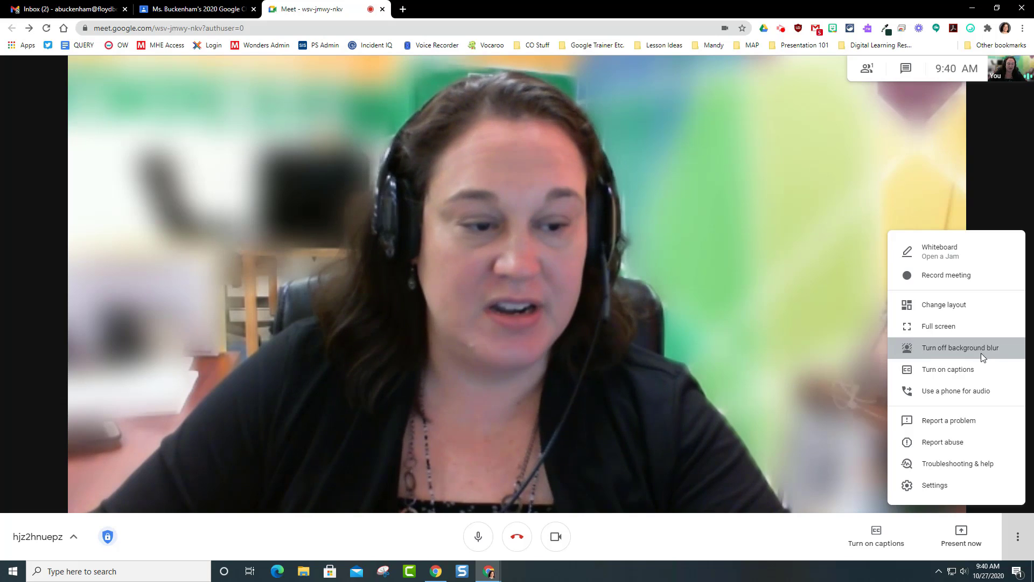
pyautogui.click(981, 353)
pyautogui.click(1015, 537)
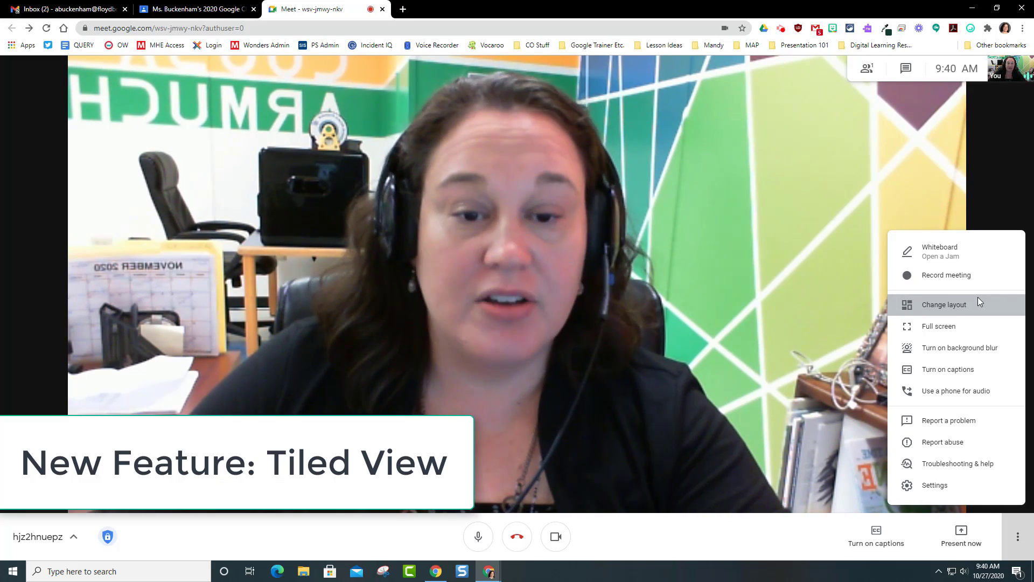
# - Change the meeting layout to Tiled with the Tiles slider set to 49
pyautogui.click(979, 302)
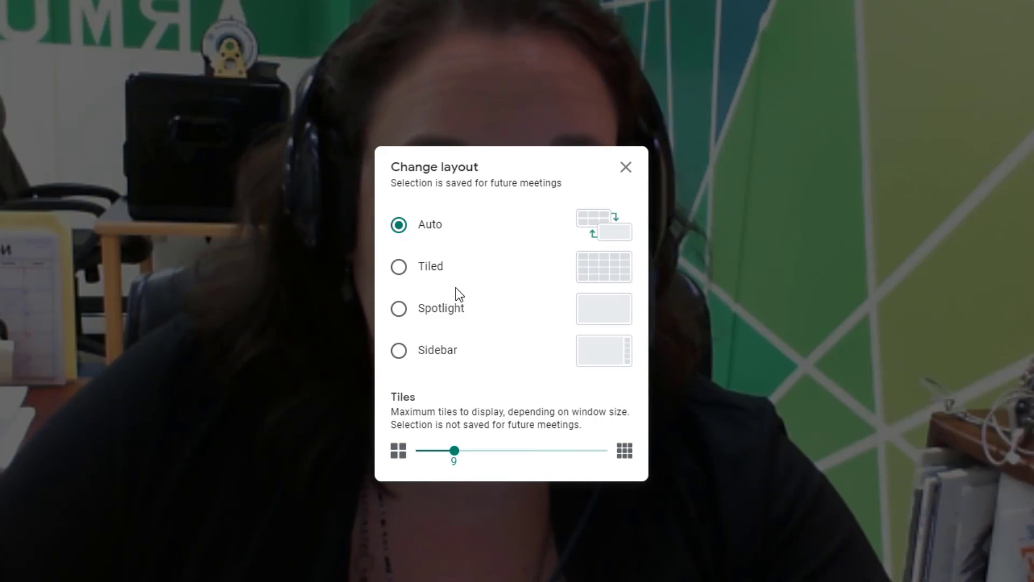
pyautogui.click(399, 267)
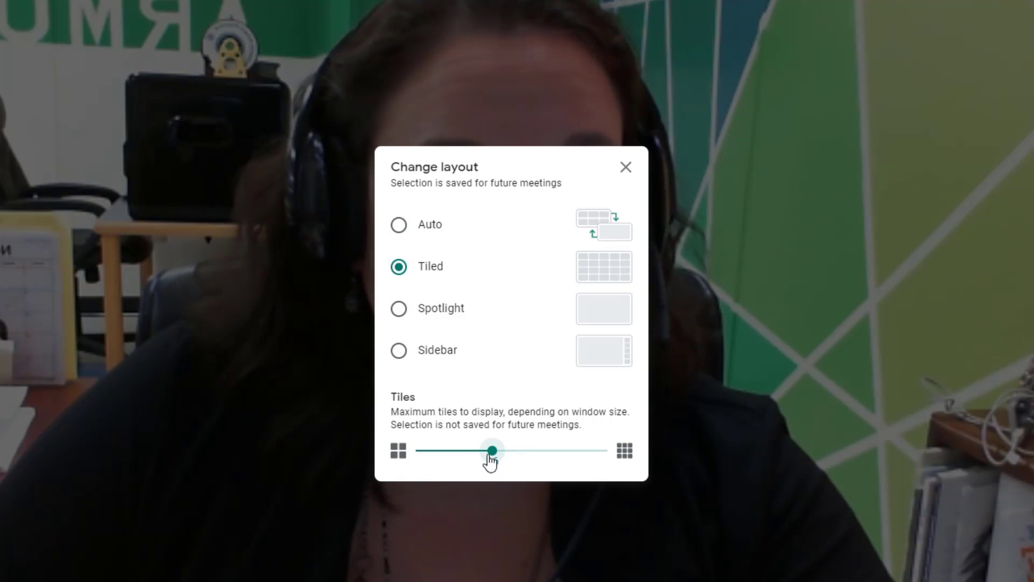
pyautogui.moveTo(492, 451); pyautogui.dragTo(612, 471)
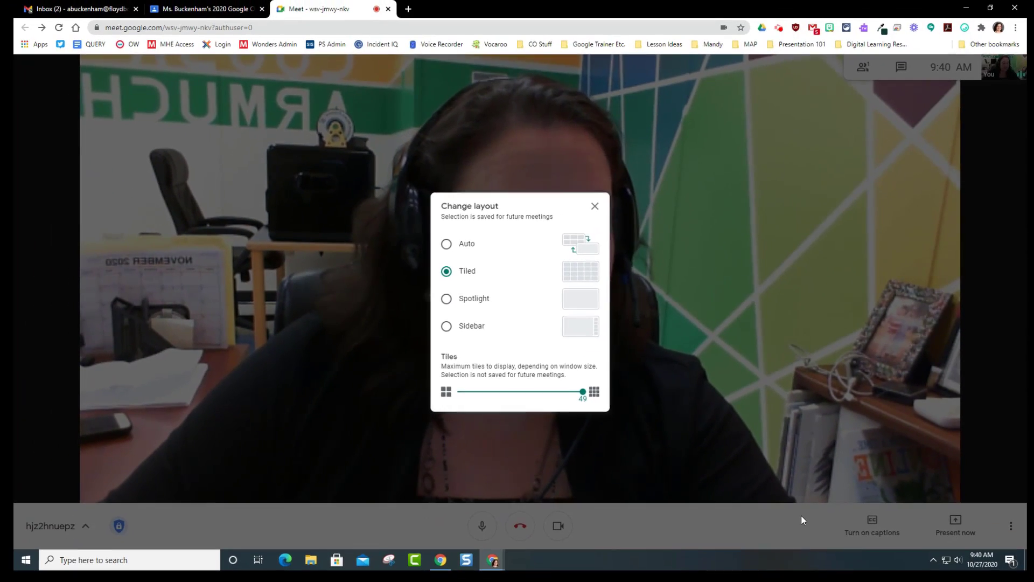
pyautogui.click(800, 515)
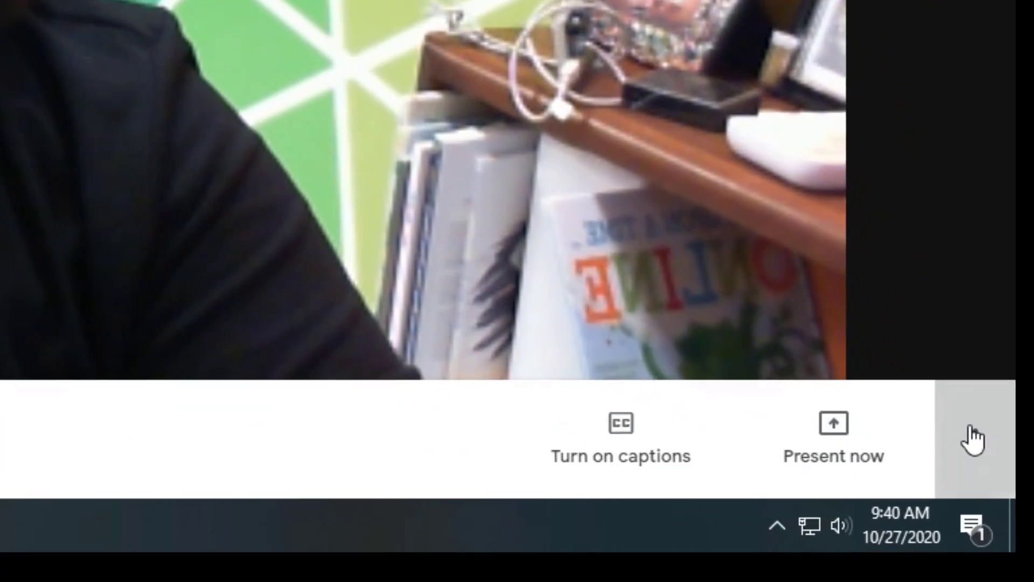
pyautogui.click(997, 498)
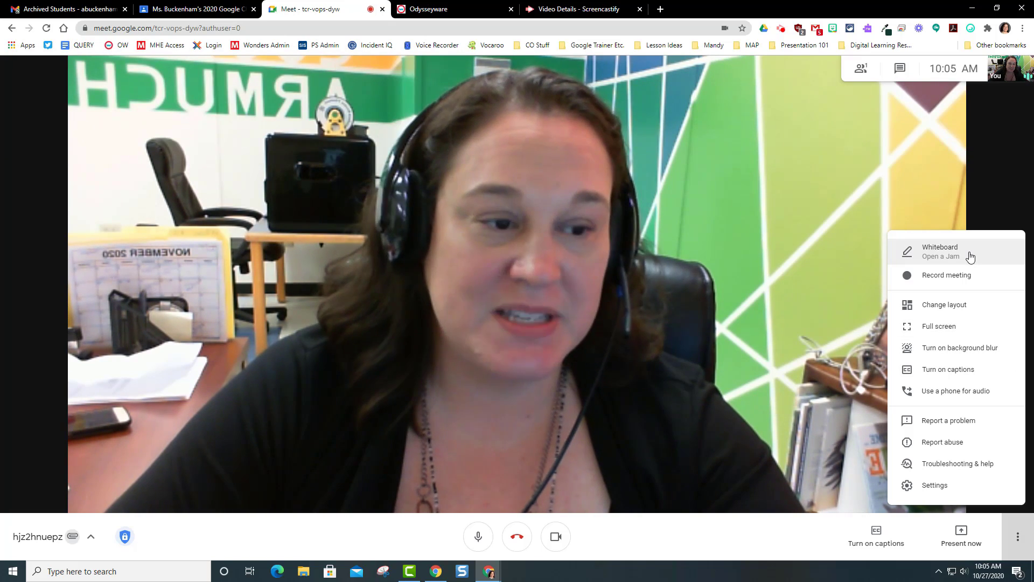
pyautogui.click(968, 252)
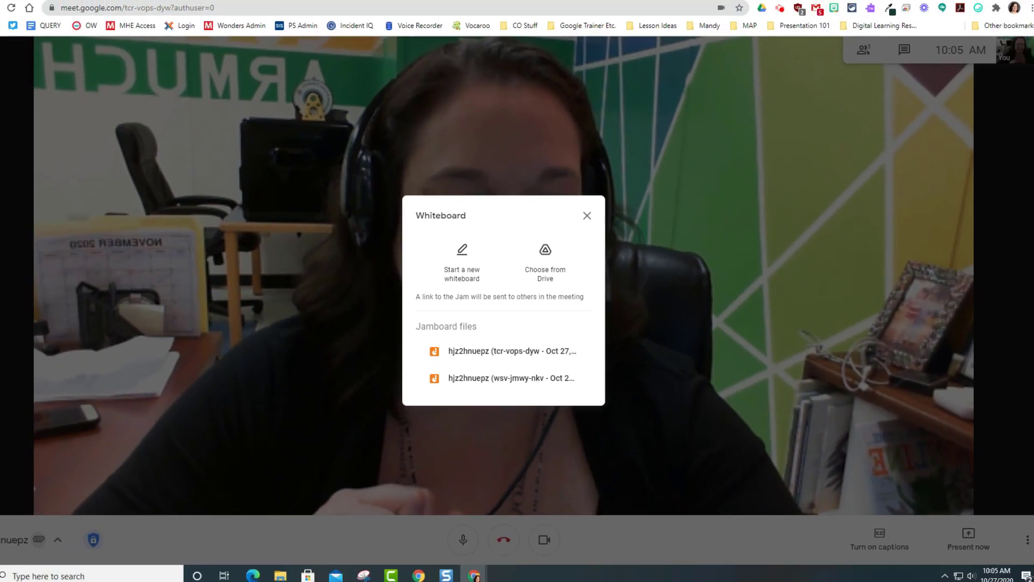
pyautogui.click(524, 441)
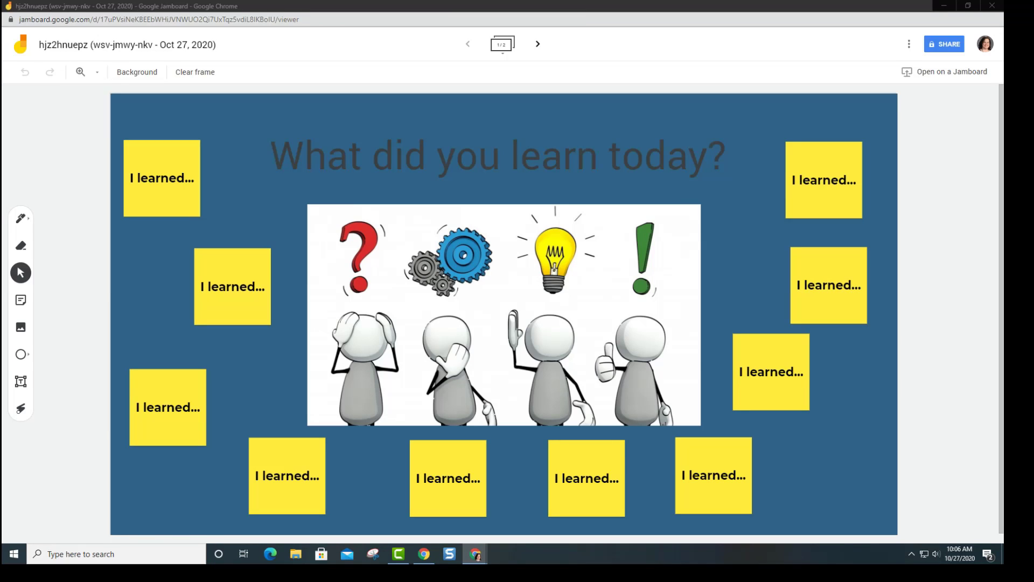